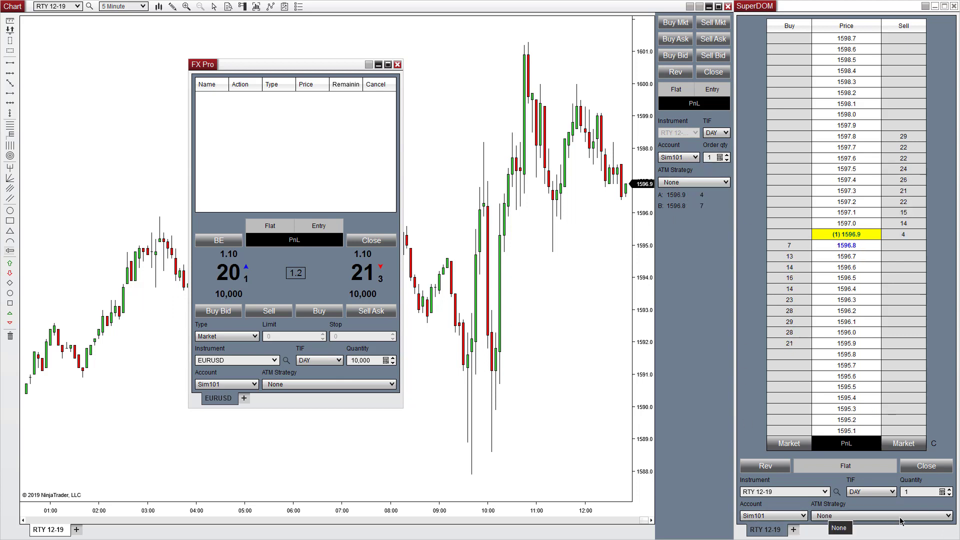
Leave the SuperDOM ATM strategy at None and close the FX Pro window
click(949, 517)
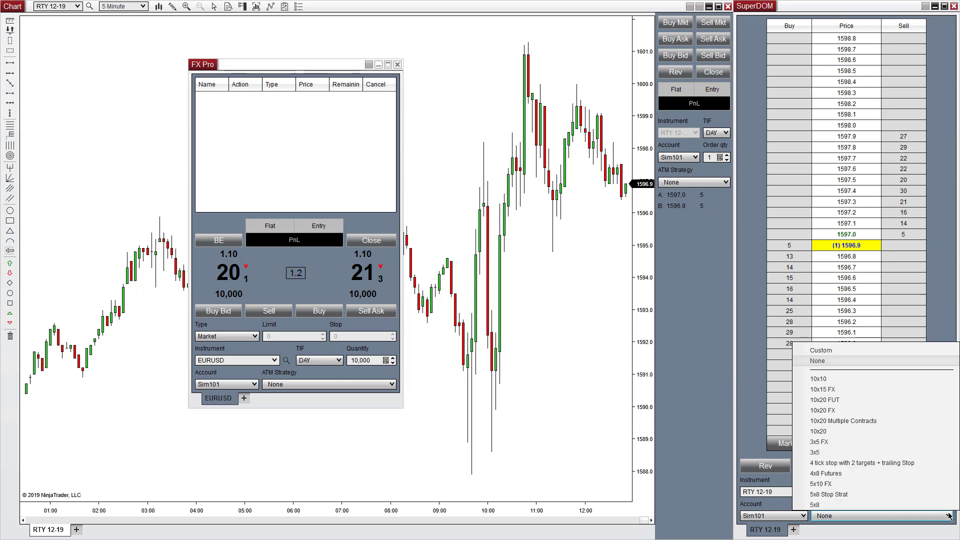
click(950, 517)
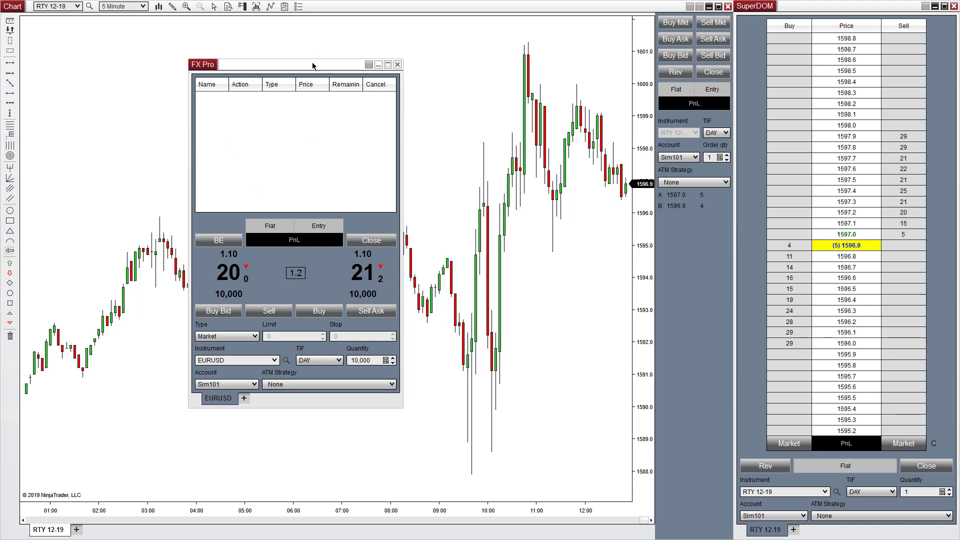
click(397, 64)
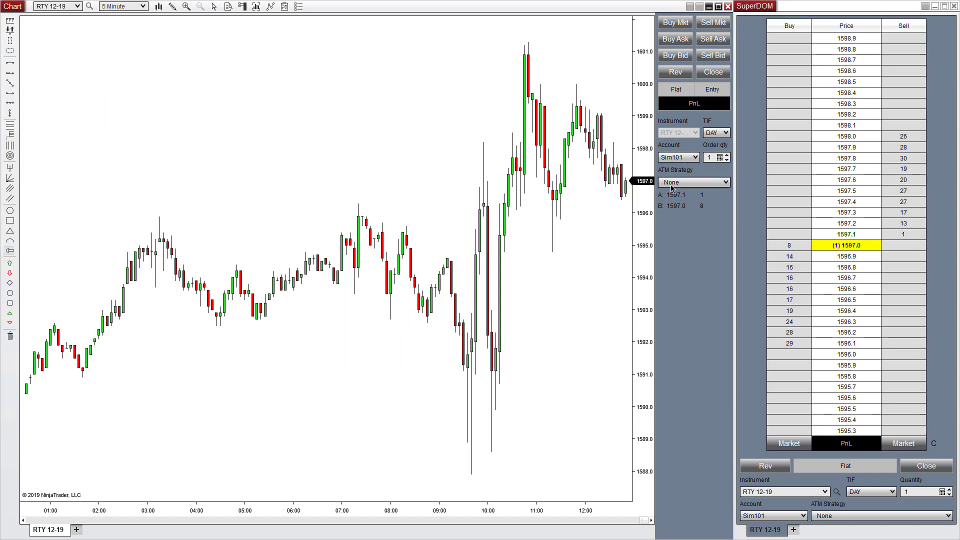
click(727, 182)
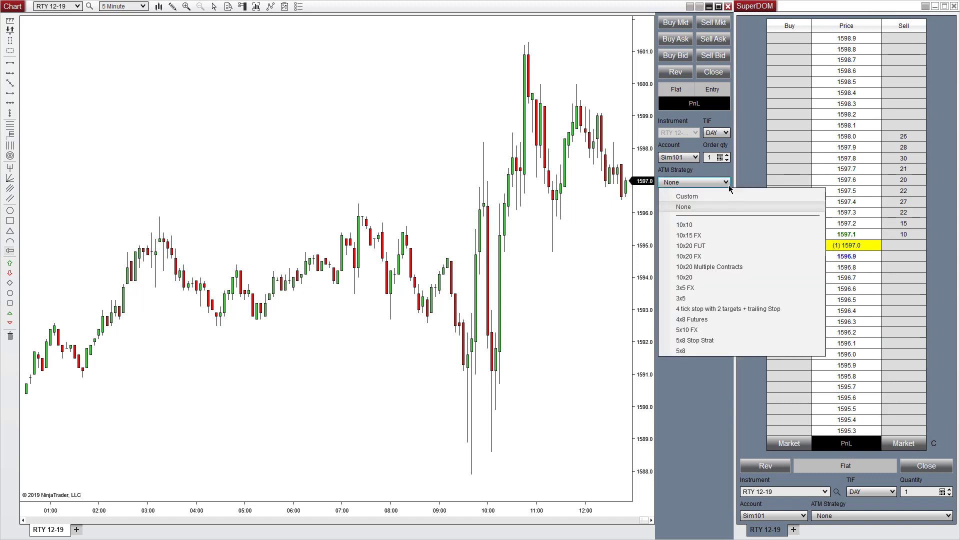
Configure a custom ATM strategy: quantity 1, Ticks, GTC, stop loss 10, profit target 20
click(683, 191)
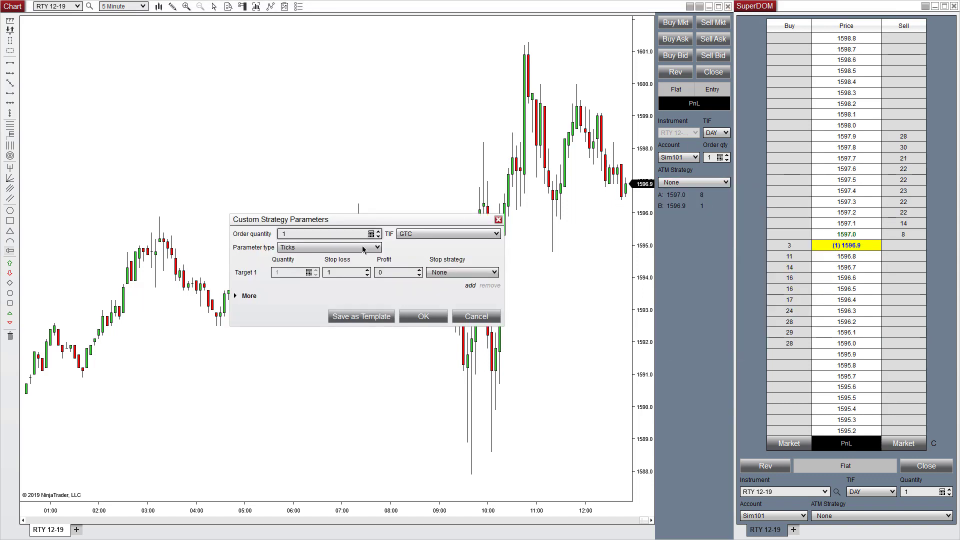
double_click(285, 234)
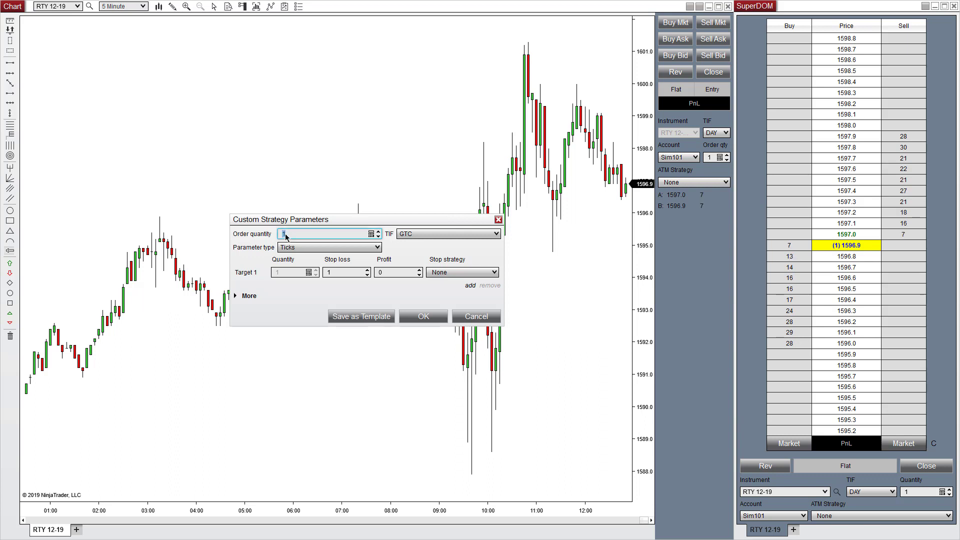
double_click(285, 235)
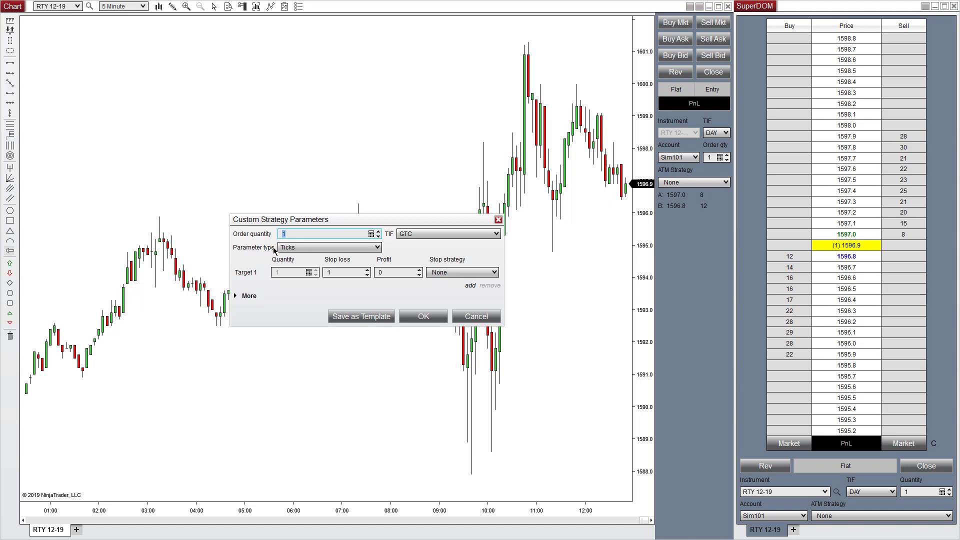
click(376, 248)
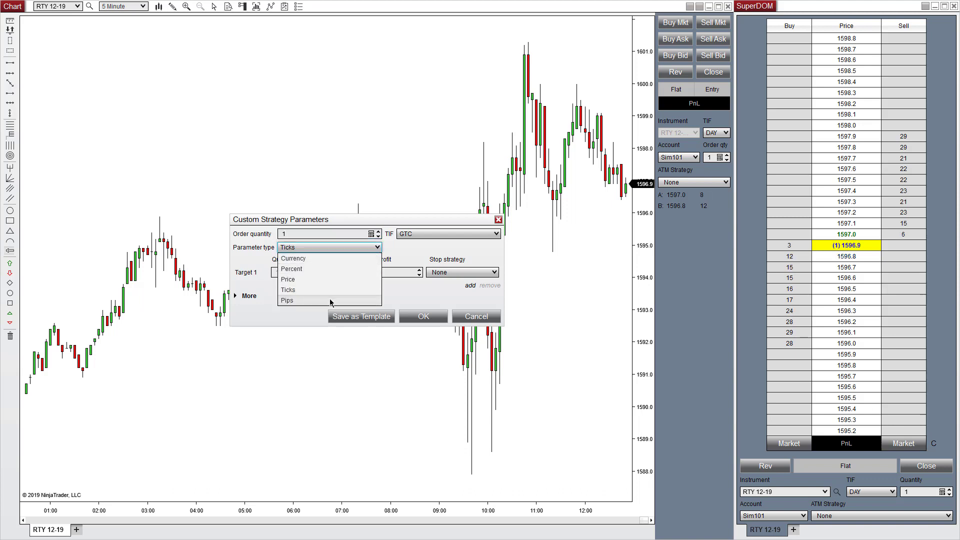
click(378, 248)
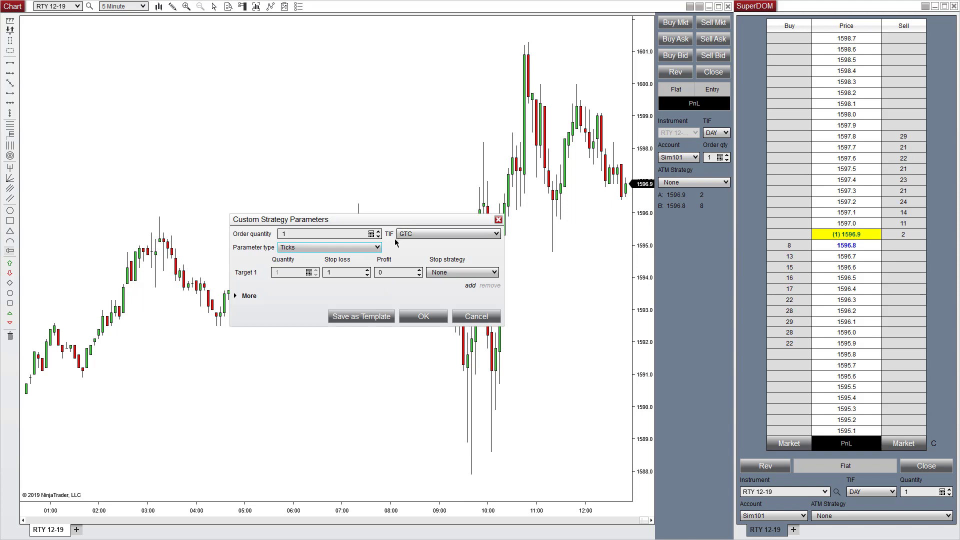
click(497, 235)
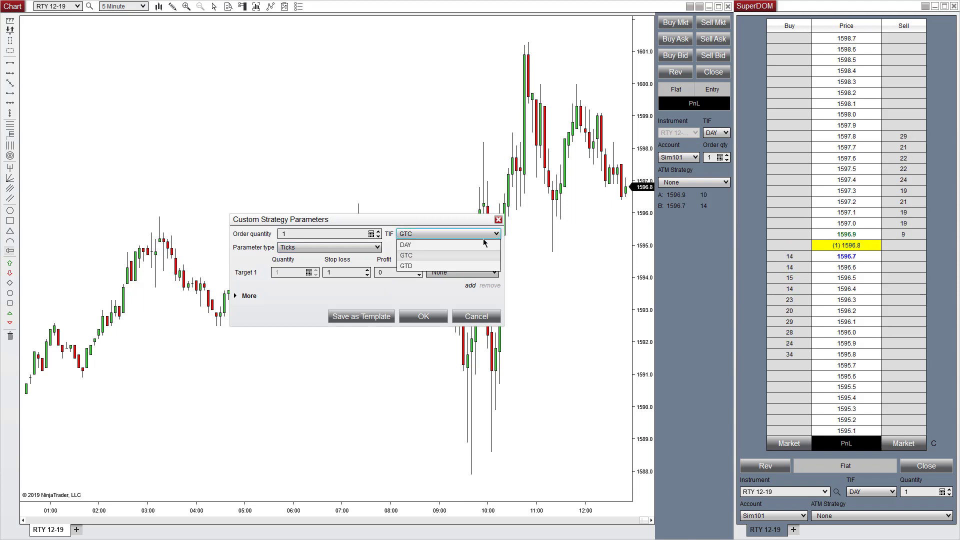
click(406, 255)
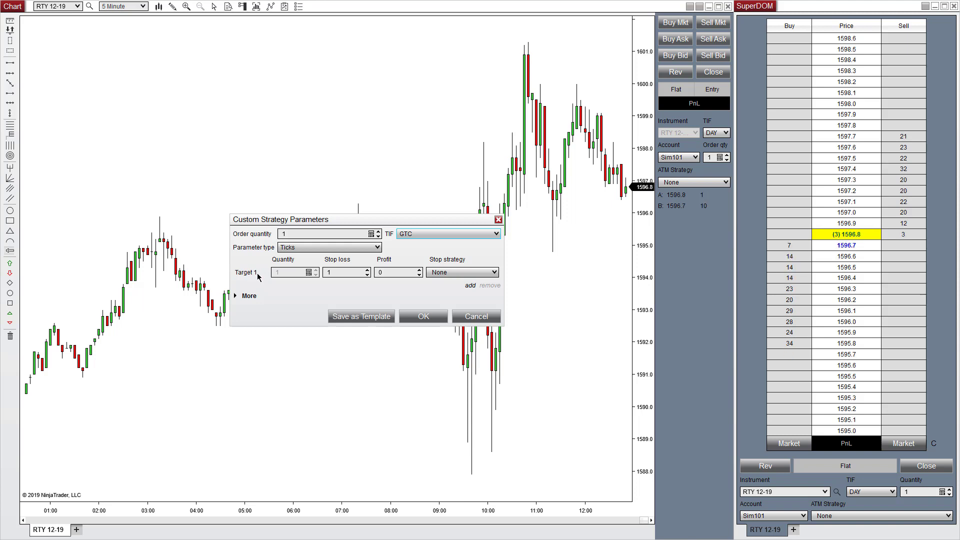
click(335, 272)
text(0)
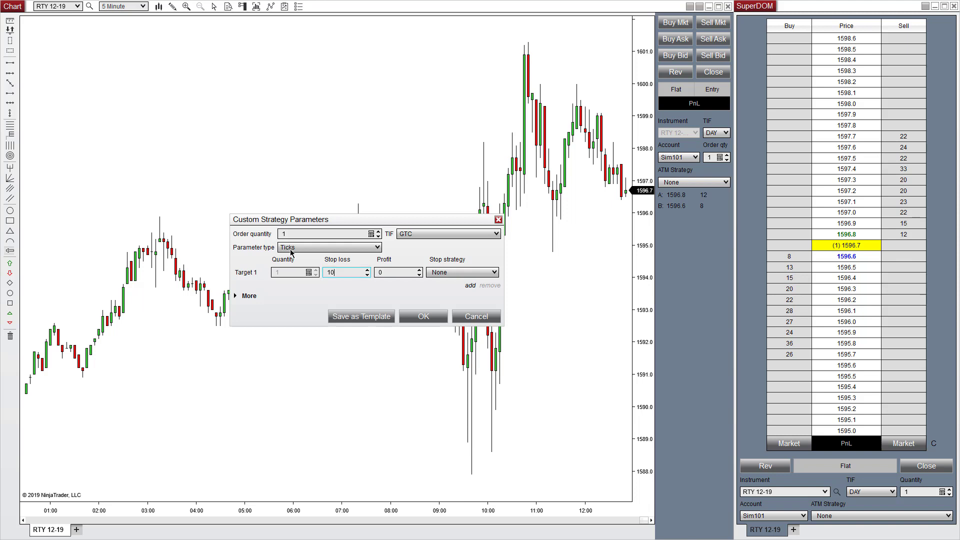
click(384, 273)
text(20)
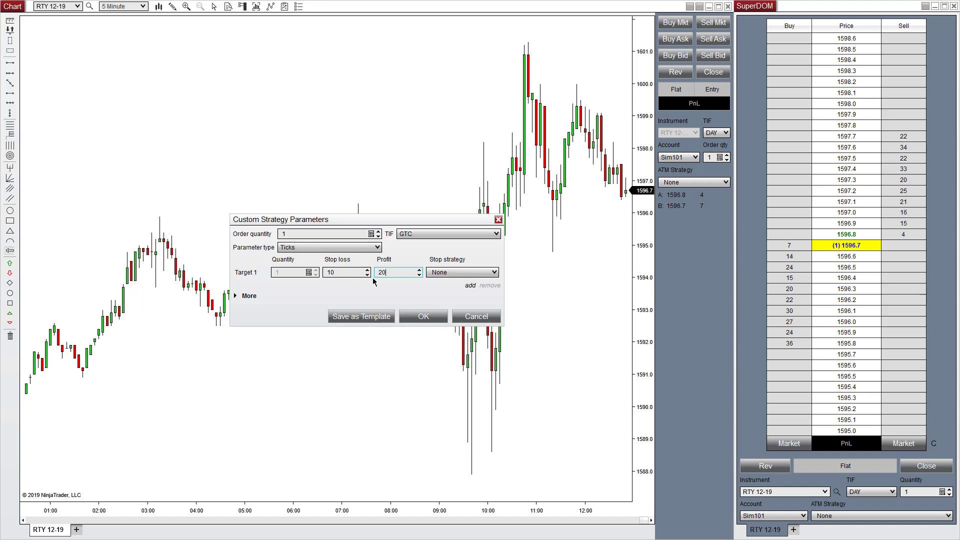
Save the custom strategy as template '10x20 ATM' and apply it to the chart
click(368, 322)
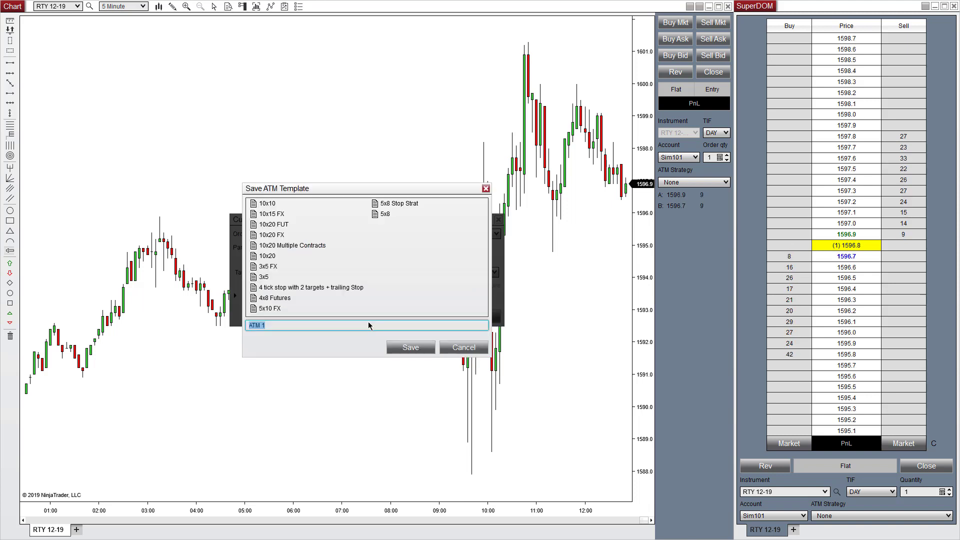
text(10x20)
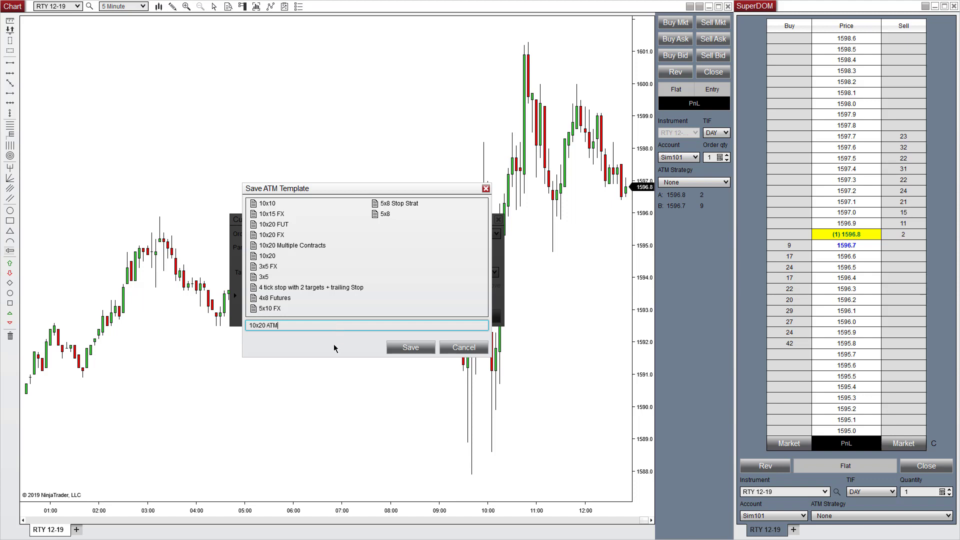
click(410, 348)
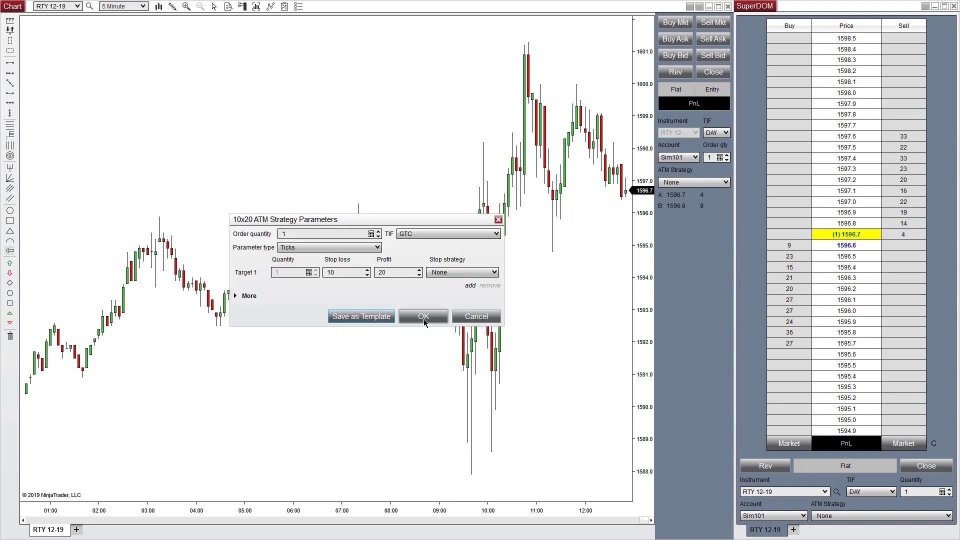
click(424, 317)
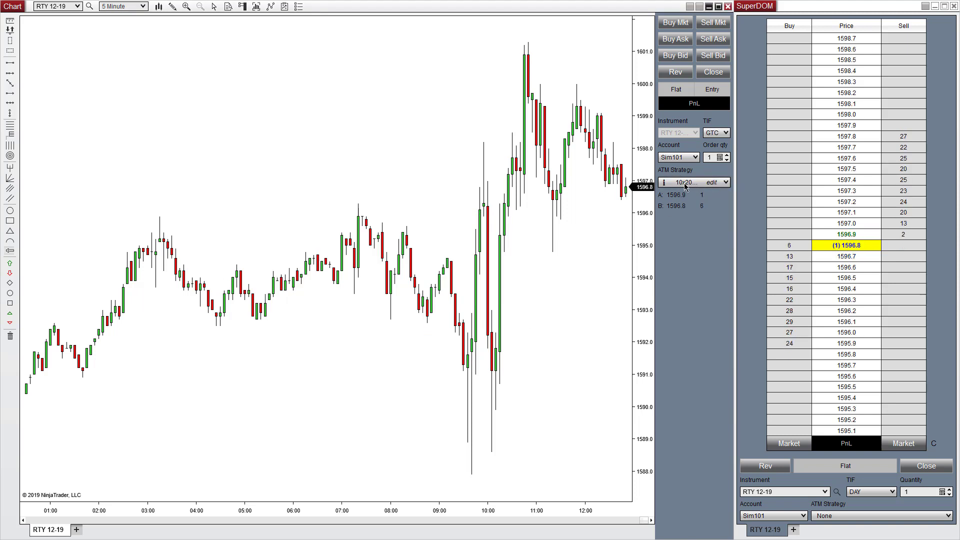
Reselect 10x20 ATM in the Chart Trader's ATM Strategy list
click(725, 184)
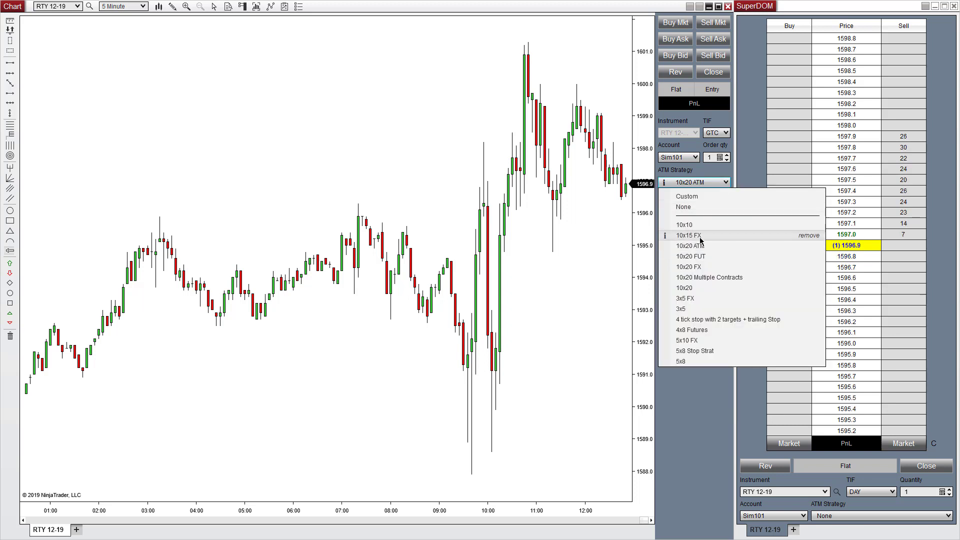
click(690, 246)
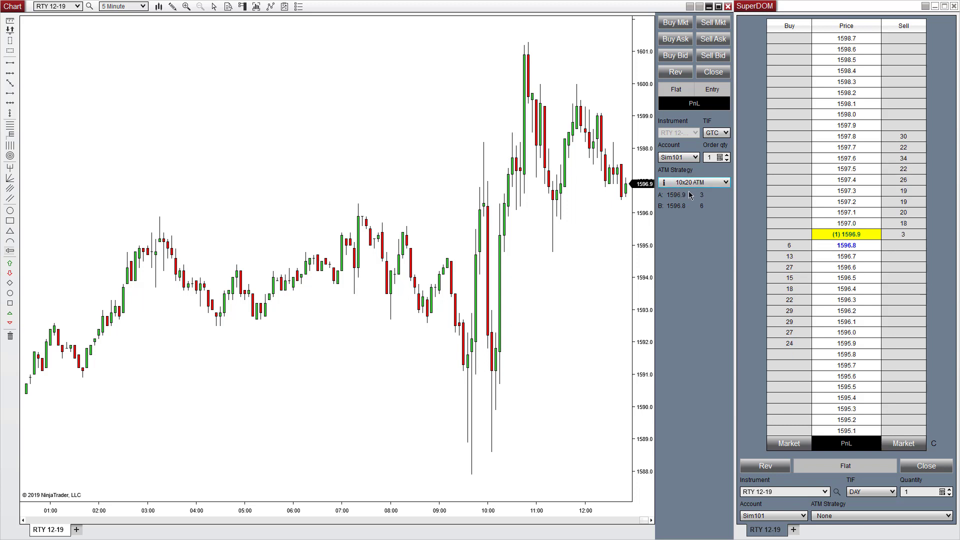
Buy one RTY contract at market, drag the stop and target to new prices, then close
click(676, 23)
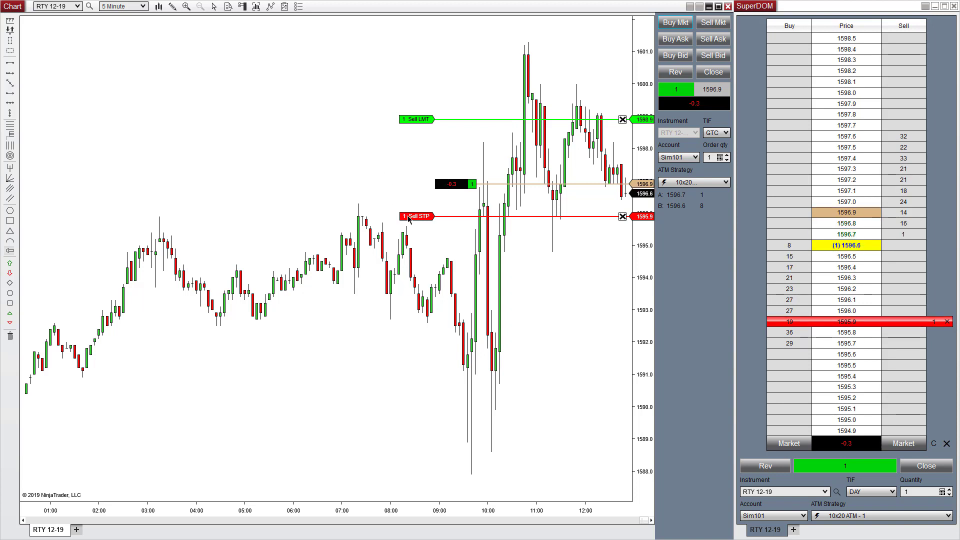
drag(414, 219, 425, 228)
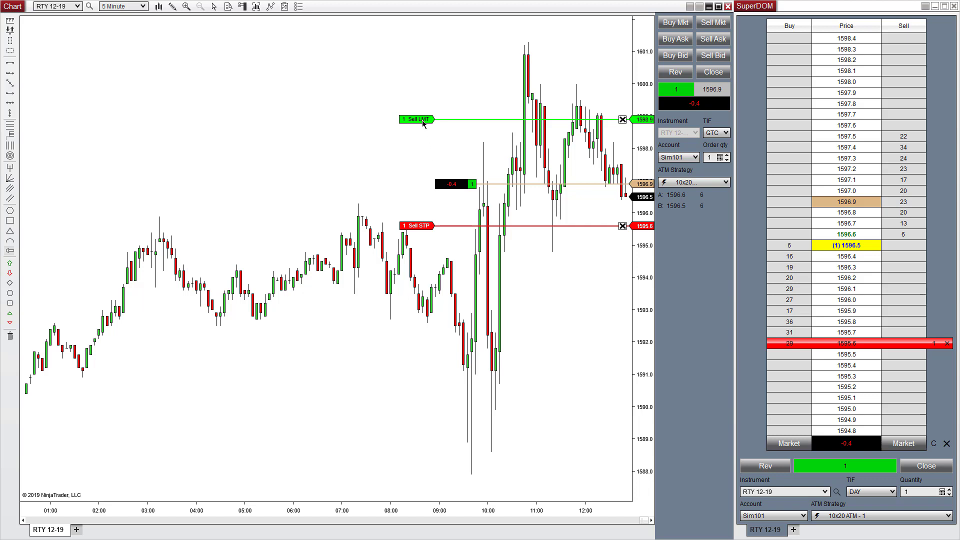
mouse_move(416, 119)
mouse_down()
mouse_move(427, 98)
mouse_move(425, 123)
mouse_up()
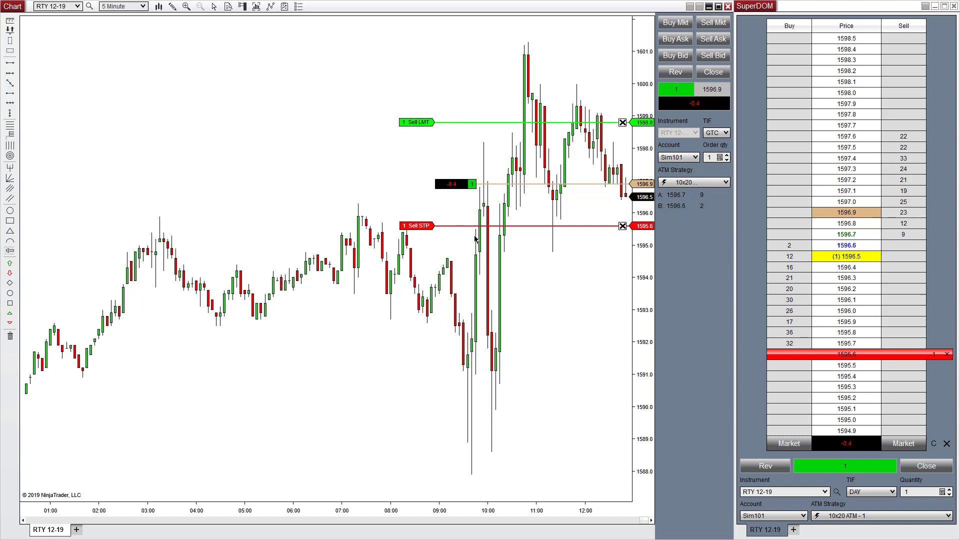
click(713, 72)
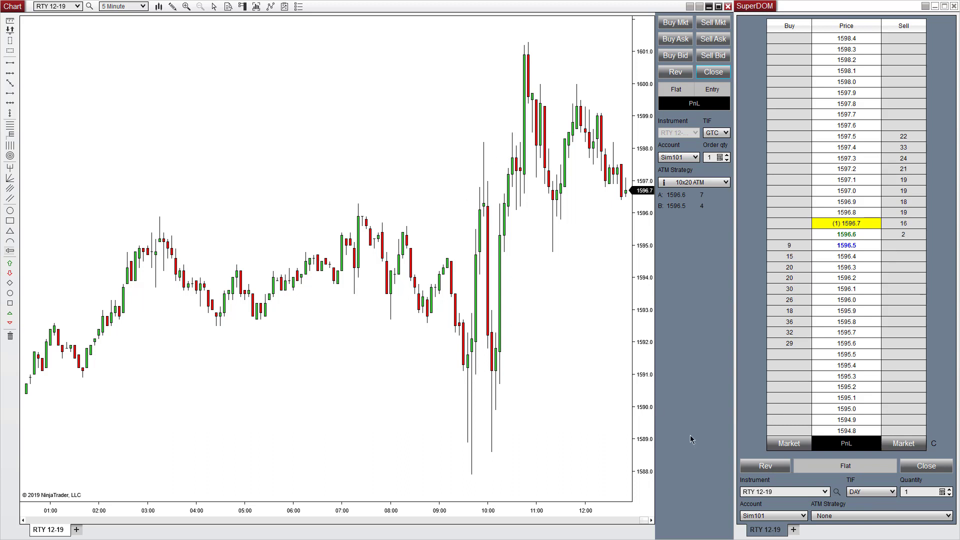
Set the SuperDOM to 10x20 ATM and sell one RTY contract at market
click(948, 517)
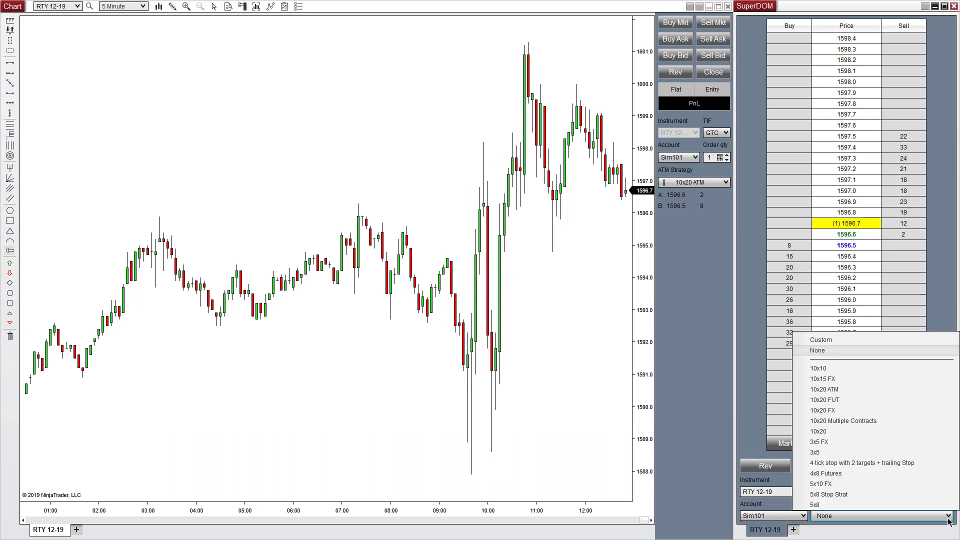
click(819, 392)
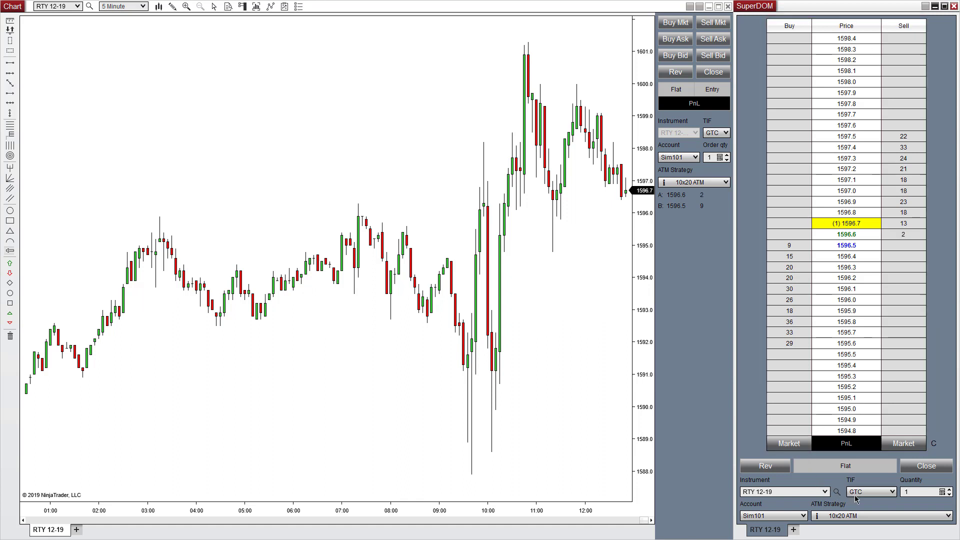
click(915, 444)
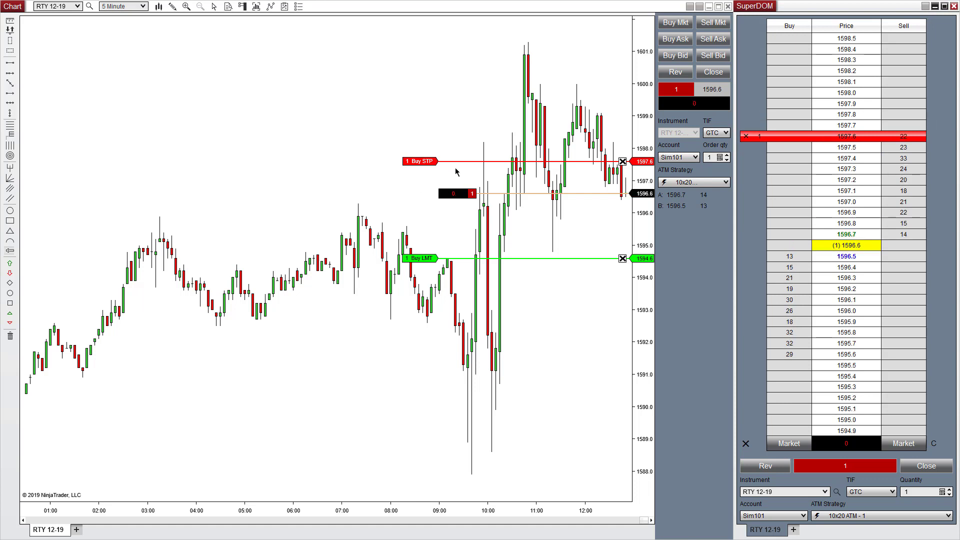
Move the buy stop to 1597.4, then cancel the stop and target orders
drag(454, 163, 451, 172)
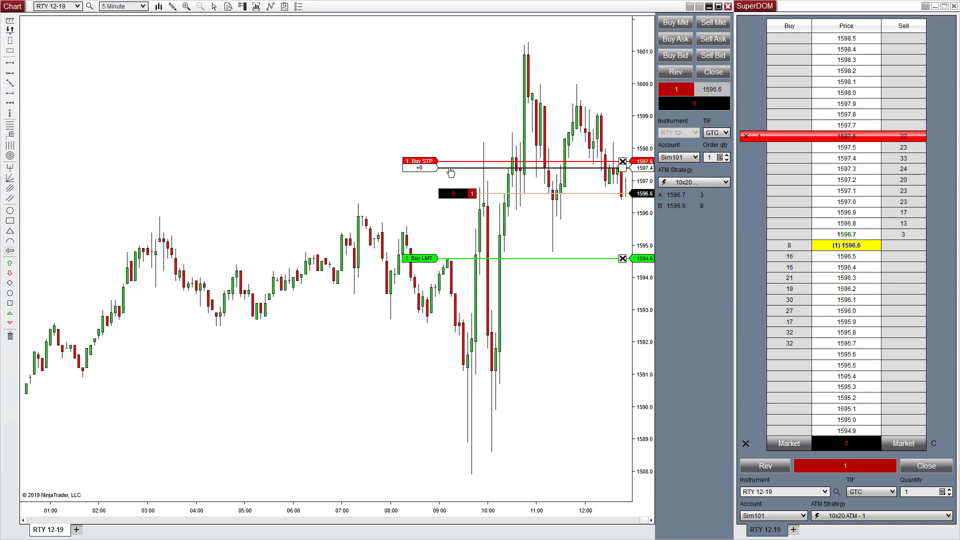
drag(450, 171, 450, 169)
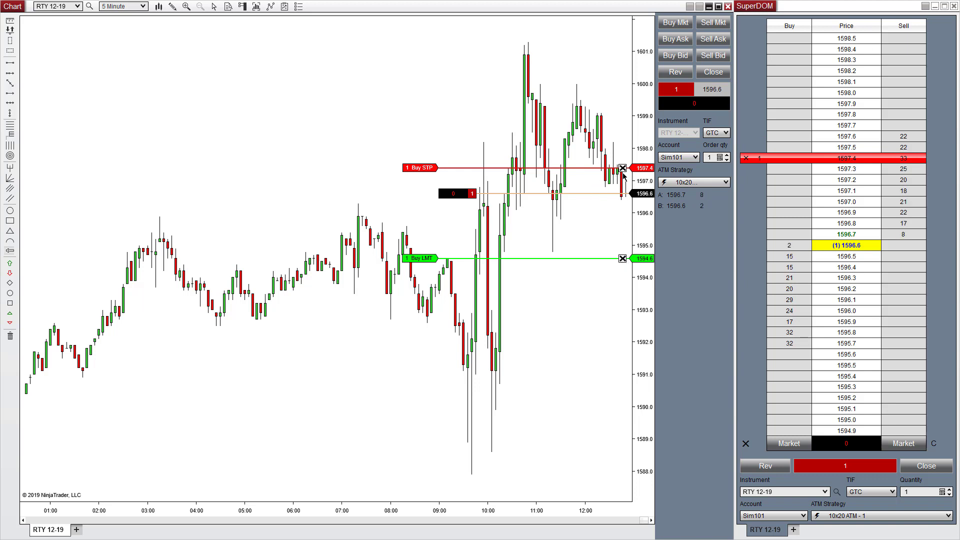
click(623, 260)
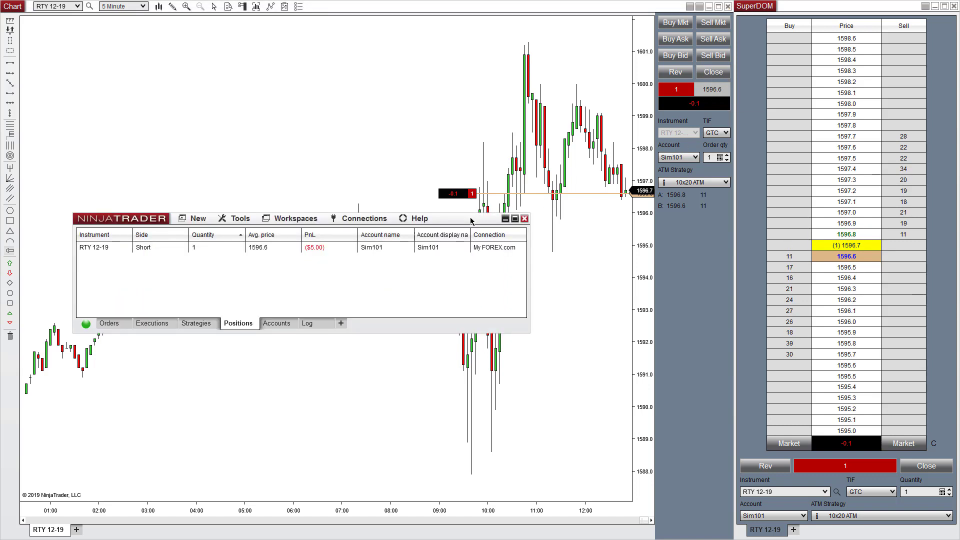
Apply 10x20 ATM to the RTY short from Control Center Positions, then minimize Control Center
drag(473, 220, 484, 223)
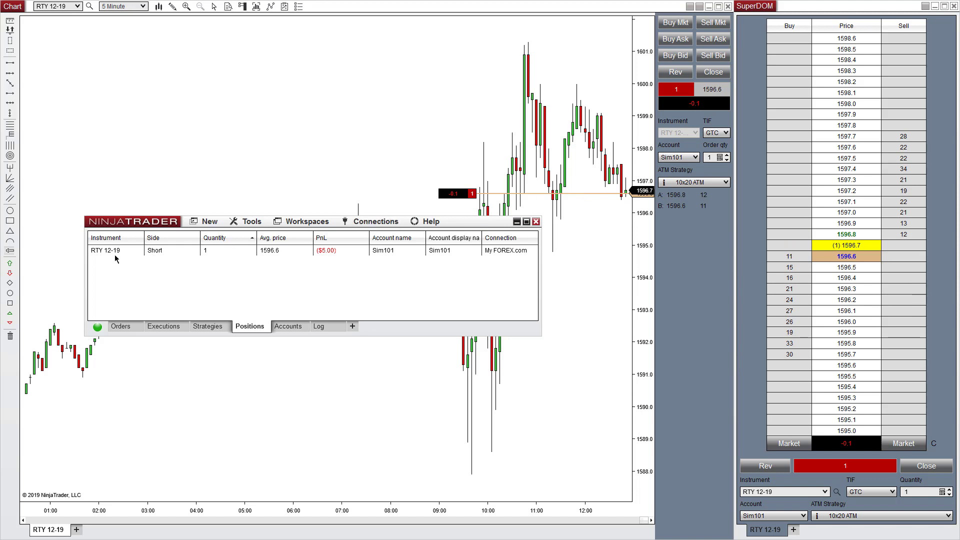
right_click(268, 256)
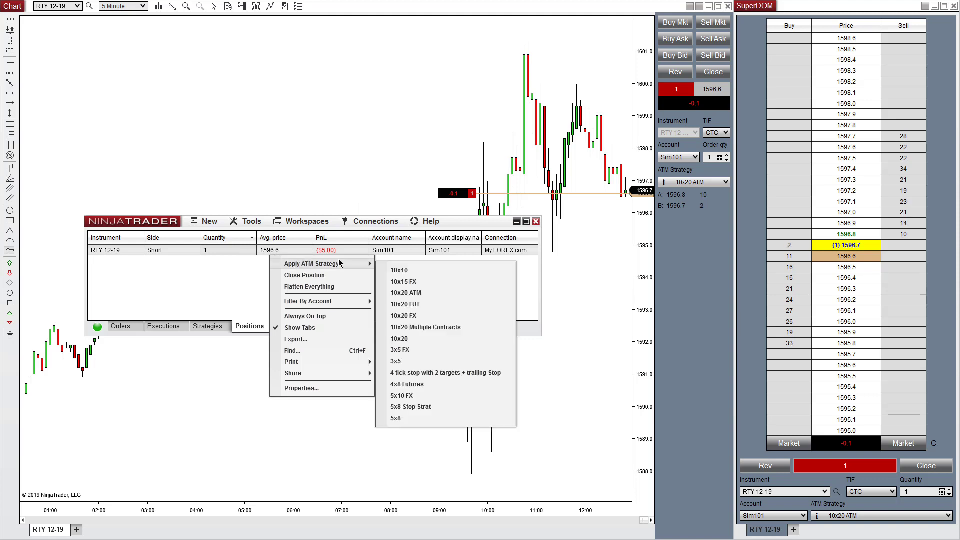
mouse_move(323, 264)
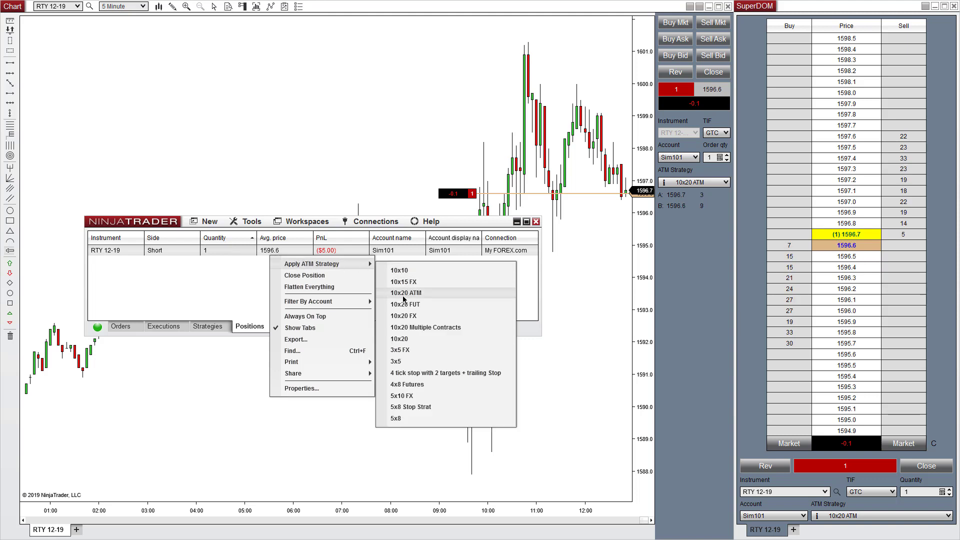
click(404, 294)
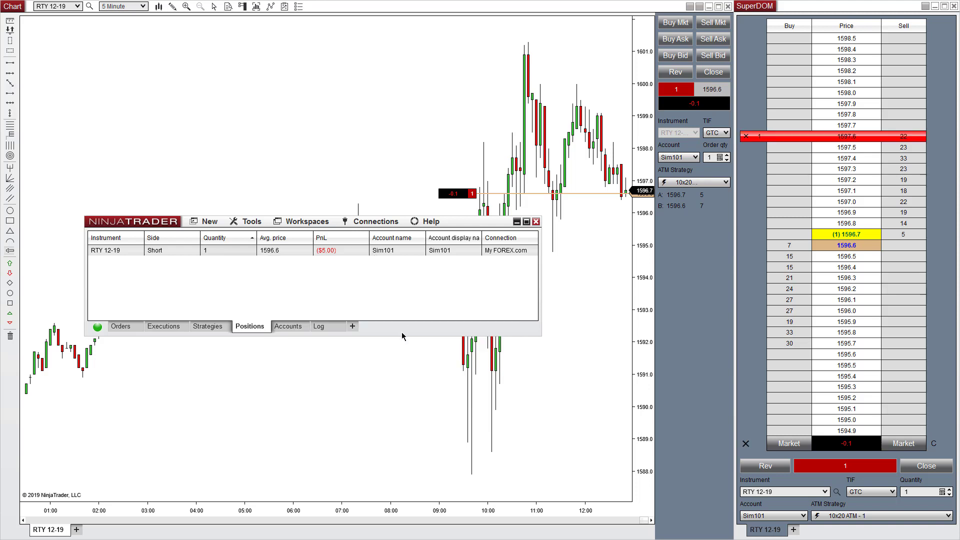
click(516, 221)
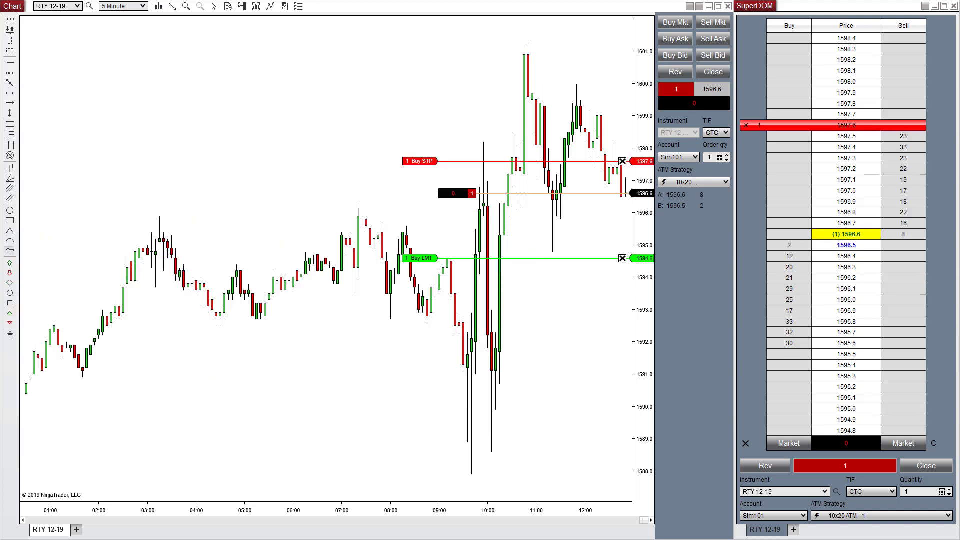